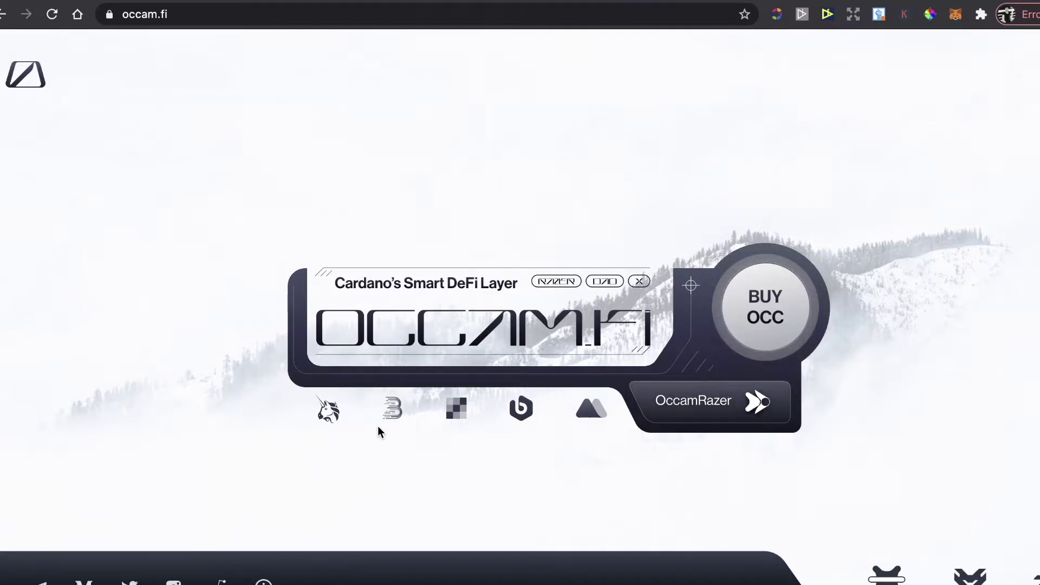
# Step: Open MXC's OCC/USDT trade page from the MXC logo on the Occam.fi homepage
pyautogui.click(593, 411)
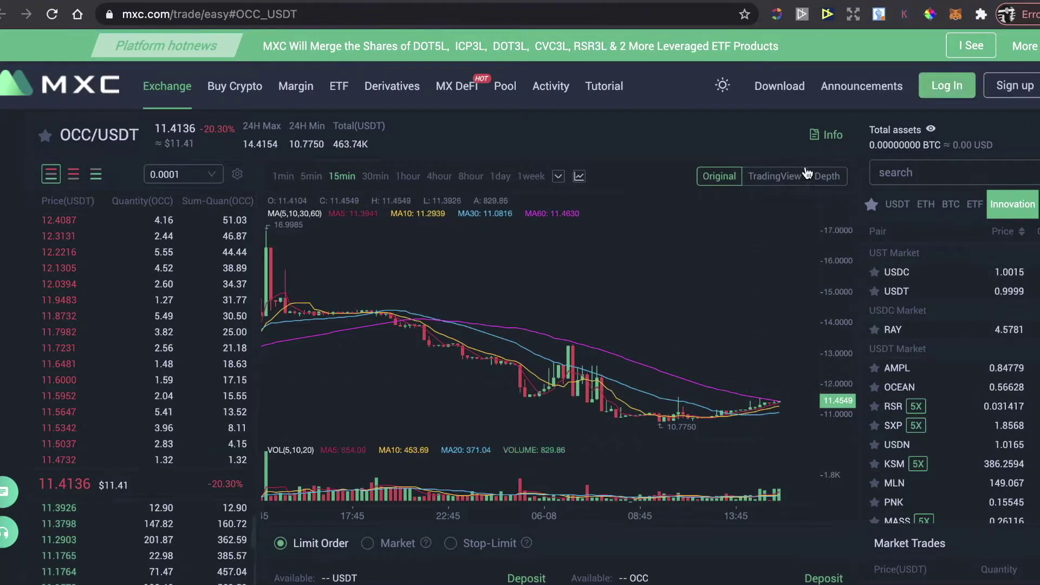
# Step: Return from MXC's OCC/USDT chart to the Occam.fi homepage tab with Ctrl+Shift+Tab
pyautogui.hotkey('ctrl', 'shift', 'Tab')
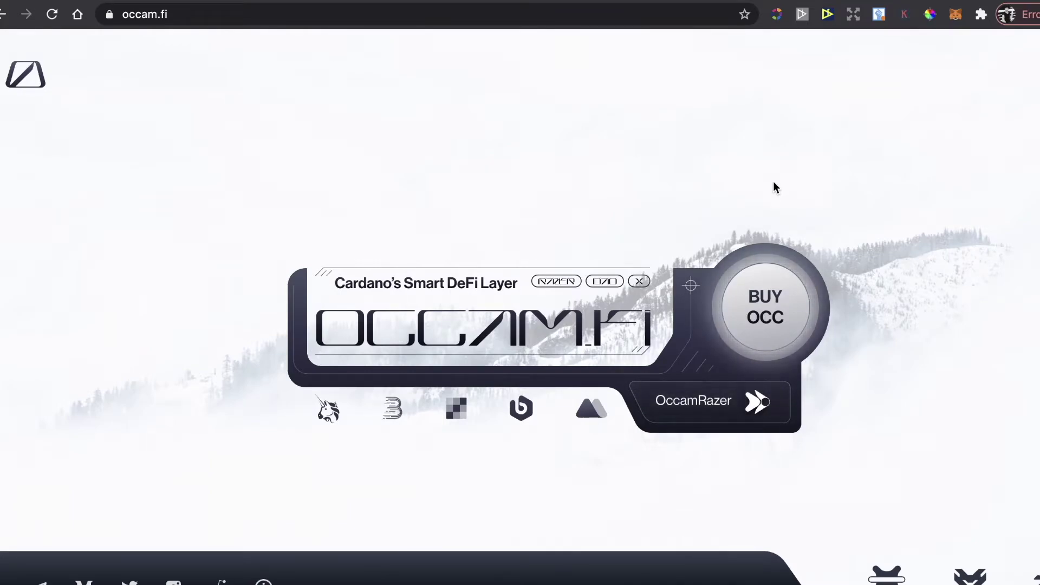
# Step: Check the unconnected MetaMask wallet's 0 ETH balance, then move to binance.com
pyautogui.click(958, 16)
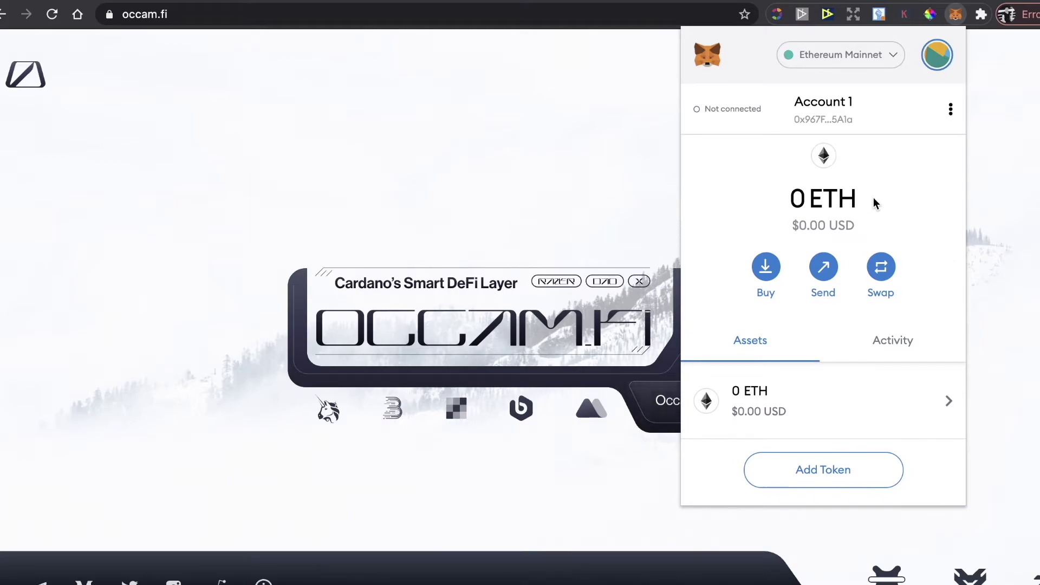
pyautogui.moveTo(874, 198); pyautogui.dragTo(766, 198)
pyautogui.click(765, 197)
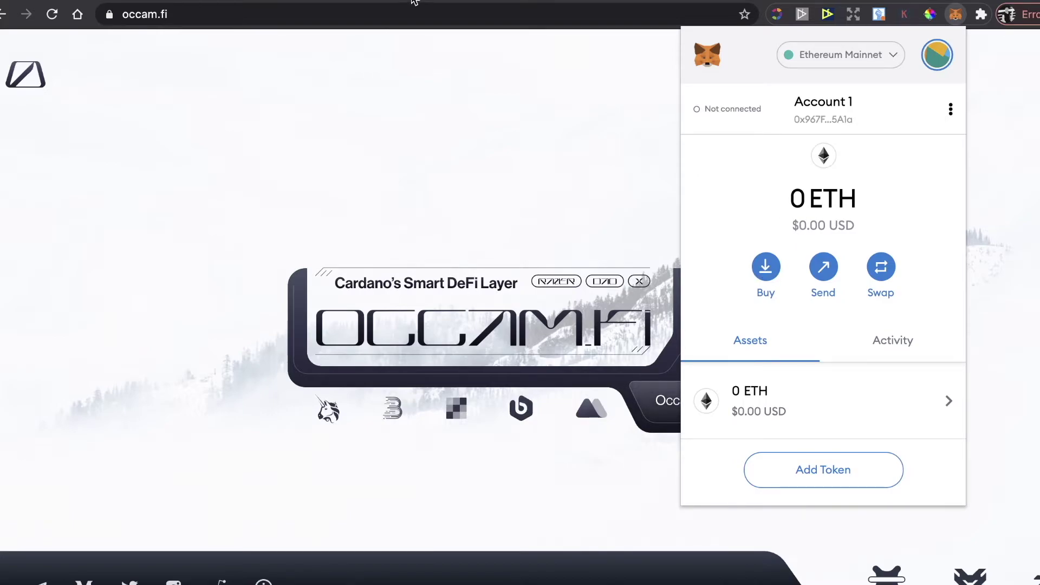
pyautogui.hotkey('ctrl', 'Tab')
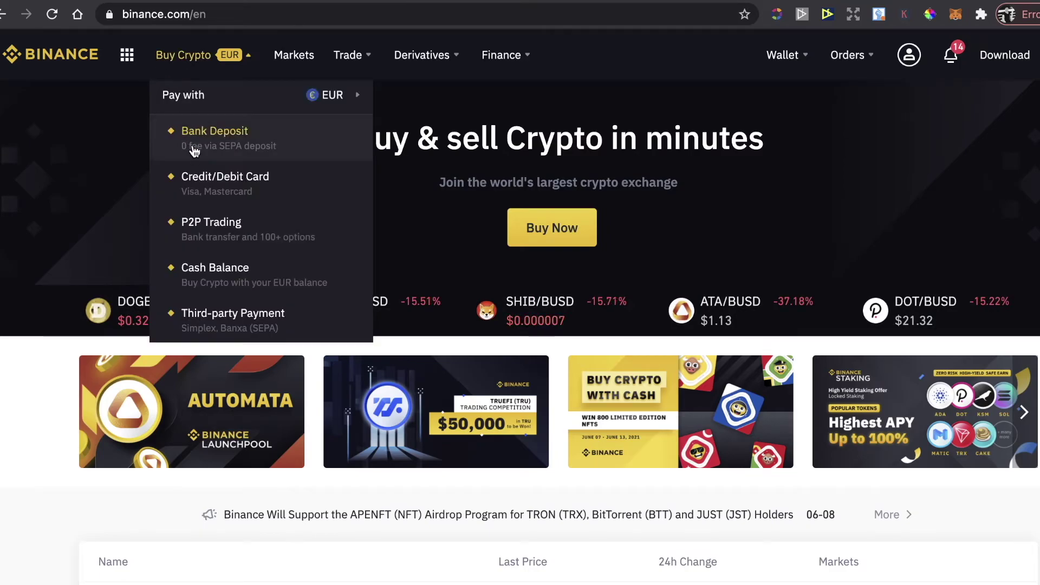
pyautogui.moveTo(191, 54)
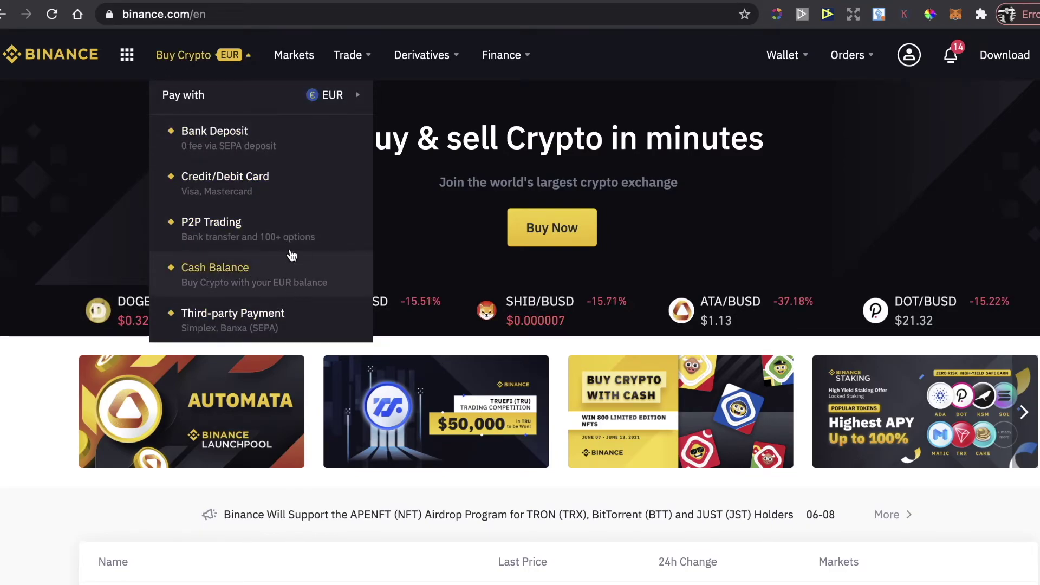
# Step: Open Binance's ETH withdrawal form with its empty address field, then return to Occam.fi
pyautogui.click(336, 95)
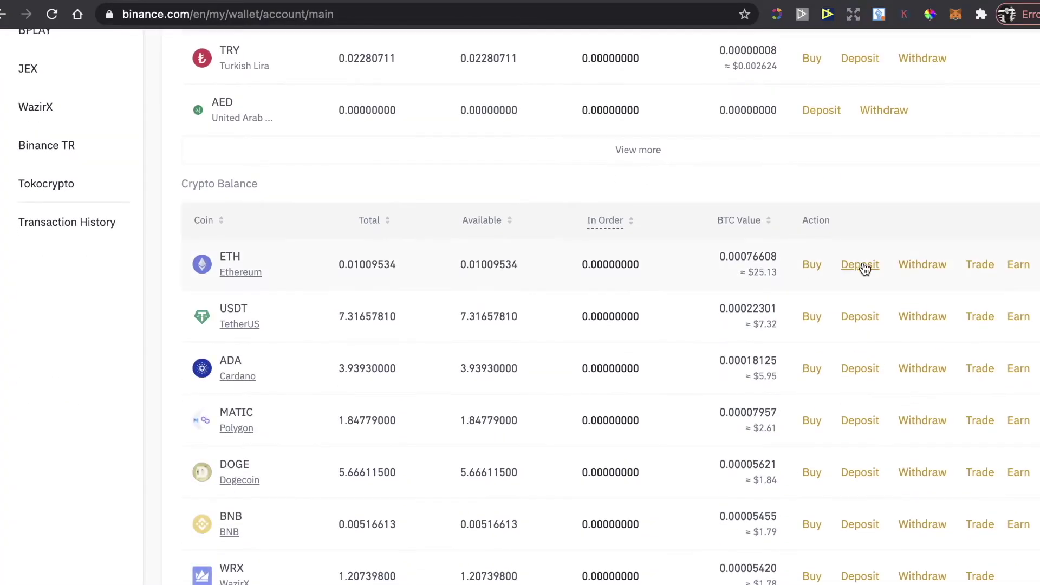
pyautogui.click(922, 295)
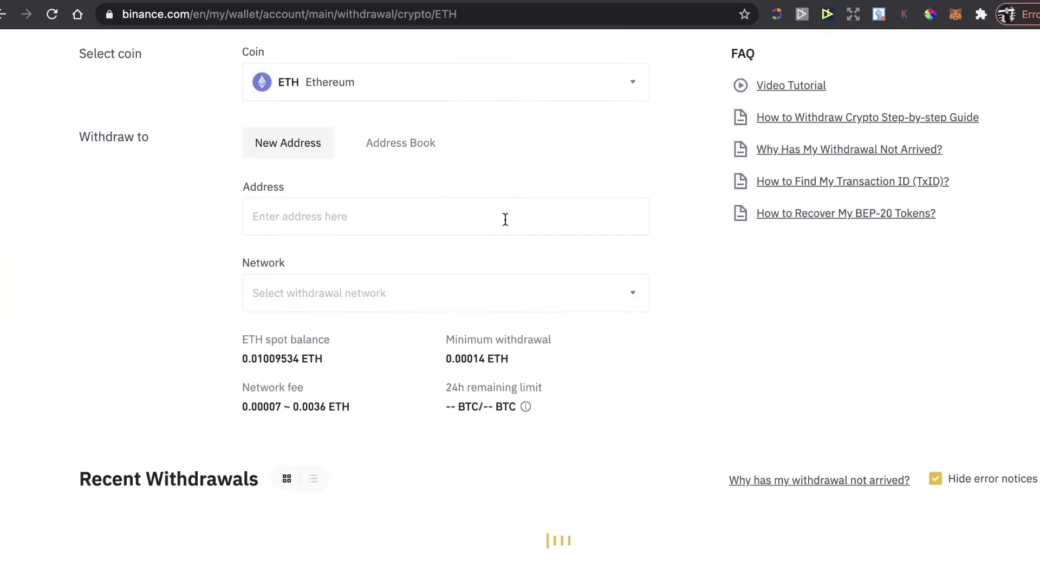
pyautogui.click(504, 222)
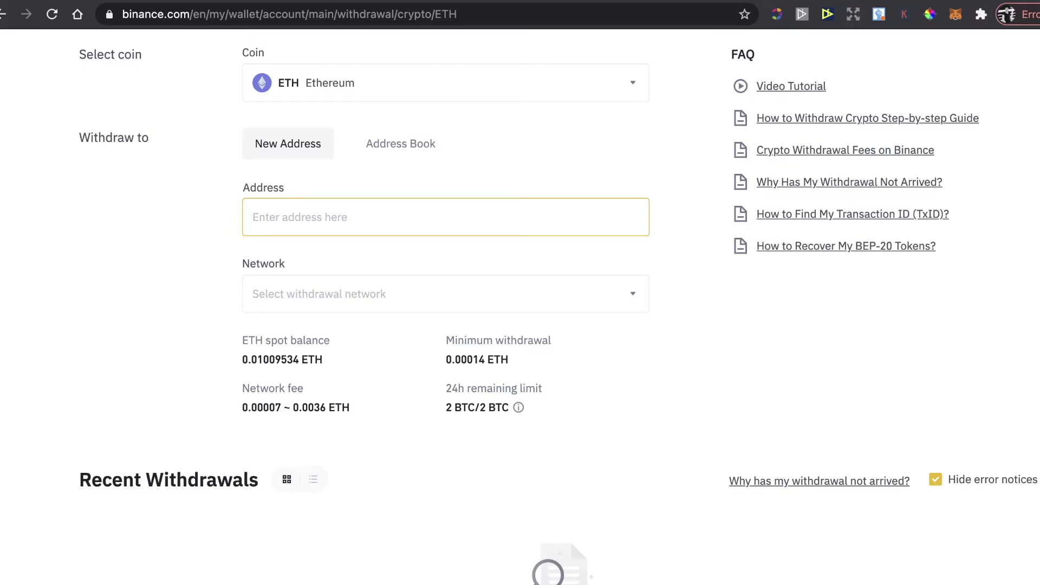
pyautogui.hotkey('ctrl', 'Tab')
# Step: Copy the MetaMask account address, then dismiss the 0 ETH wallet popup
pyautogui.click(955, 15)
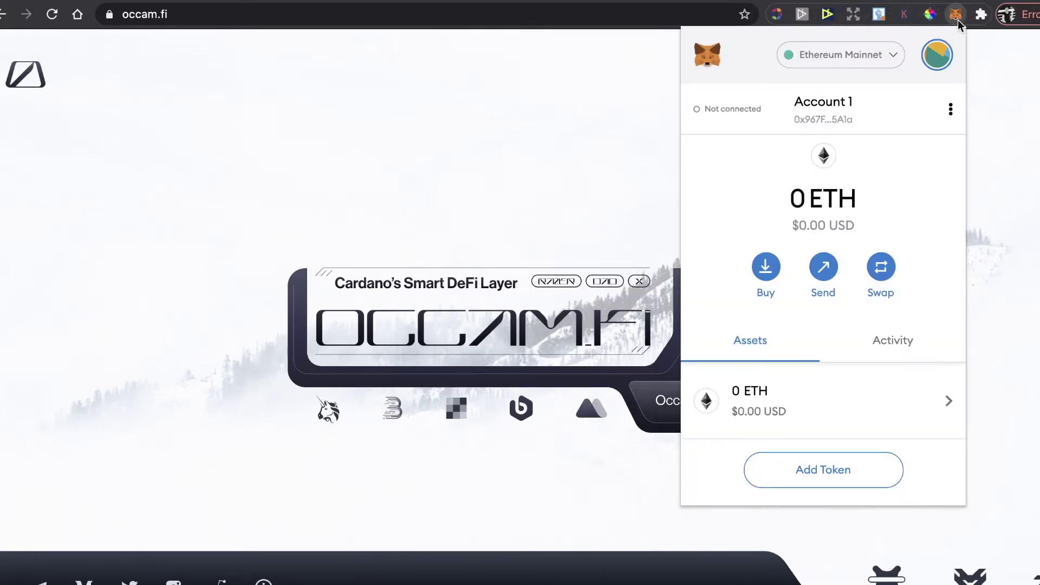
pyautogui.click(823, 109)
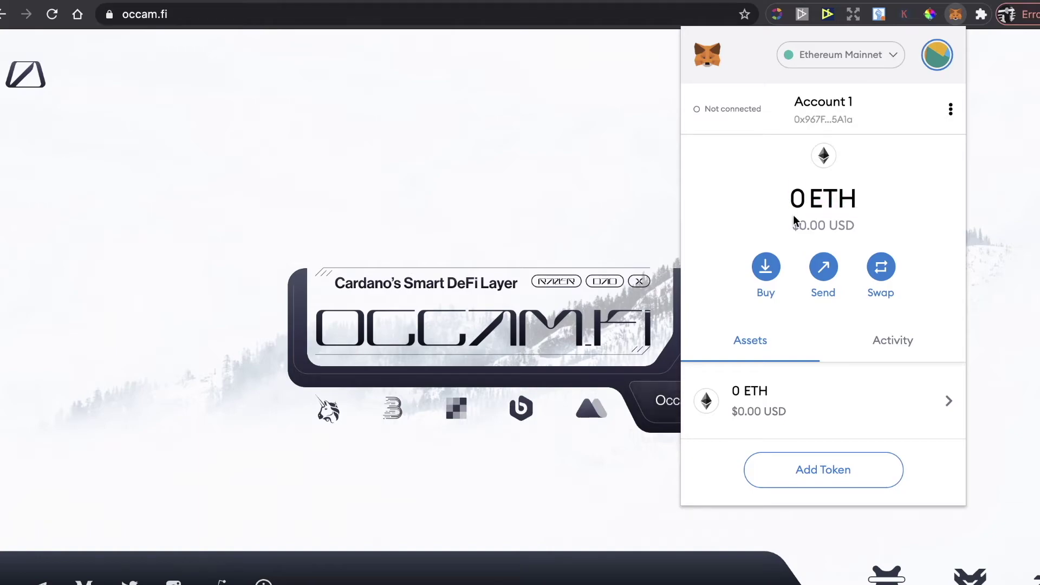
pyautogui.click(973, 188)
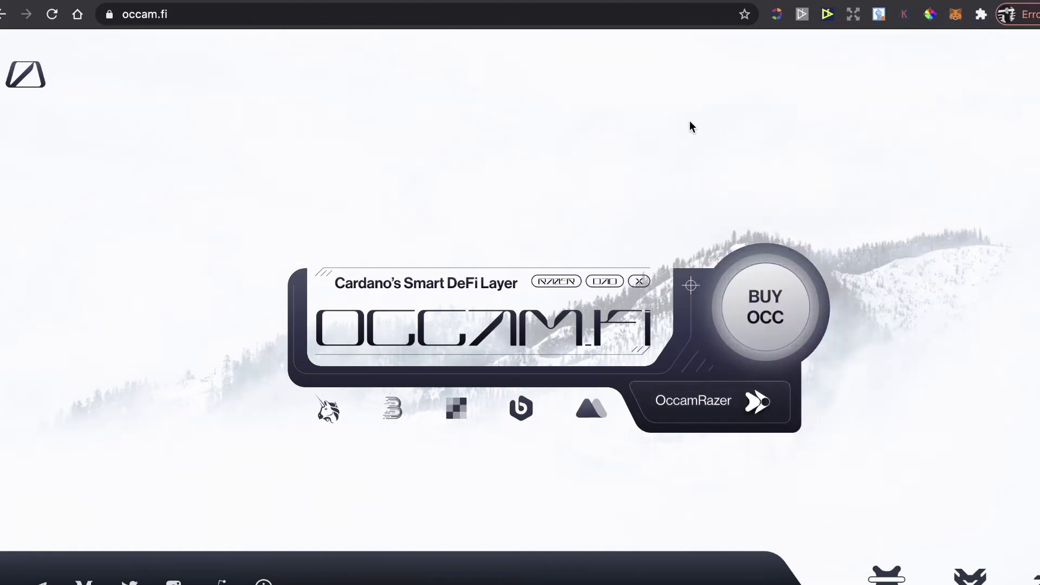
# Step: Import OCC via BUY OCC so Uniswap pairs USDC with OCC, after viewing CoinMarketCap markets
pyautogui.click(764, 307)
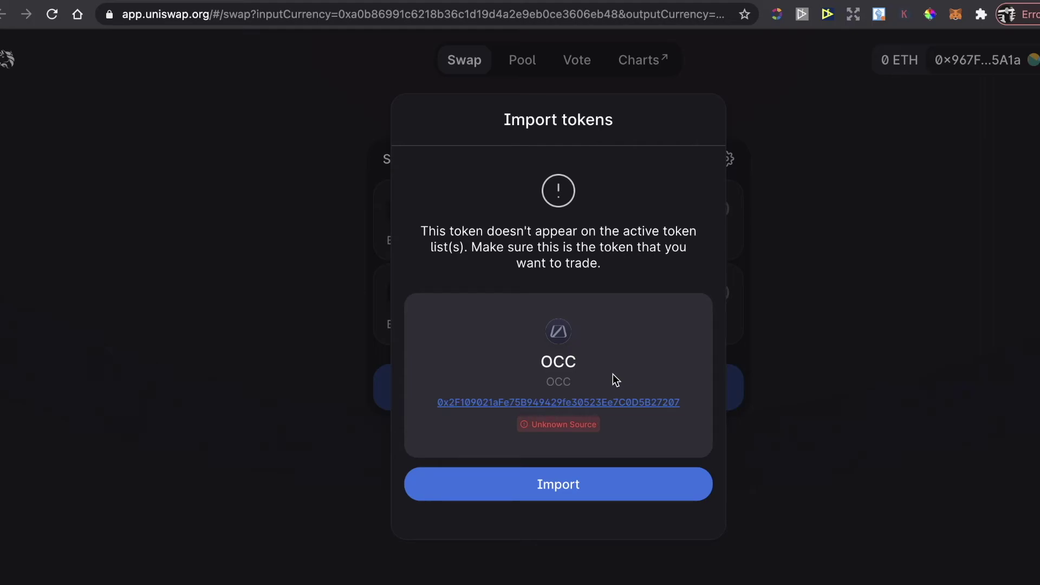
pyautogui.click(605, 485)
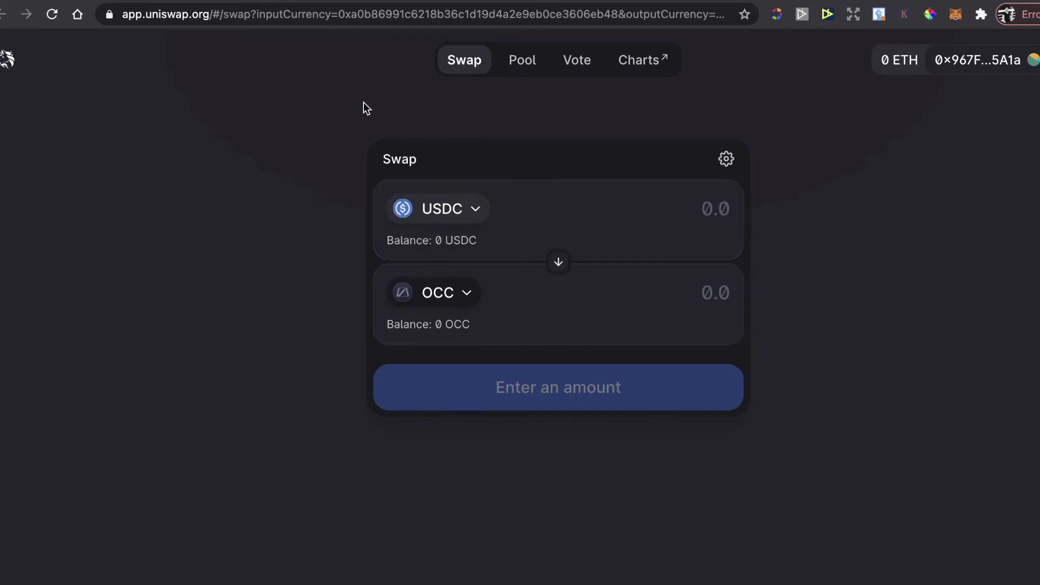
pyautogui.hotkey('ctrl', 'Tab')
pyautogui.scroll(-5, 288, 252)
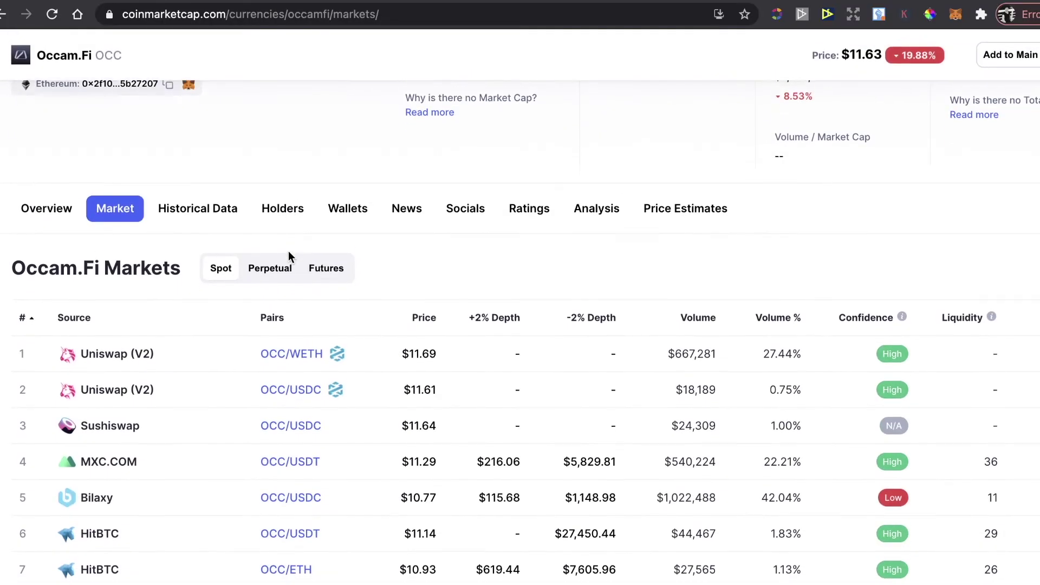
pyautogui.moveTo(325, 342); pyautogui.dragTo(280, 342)
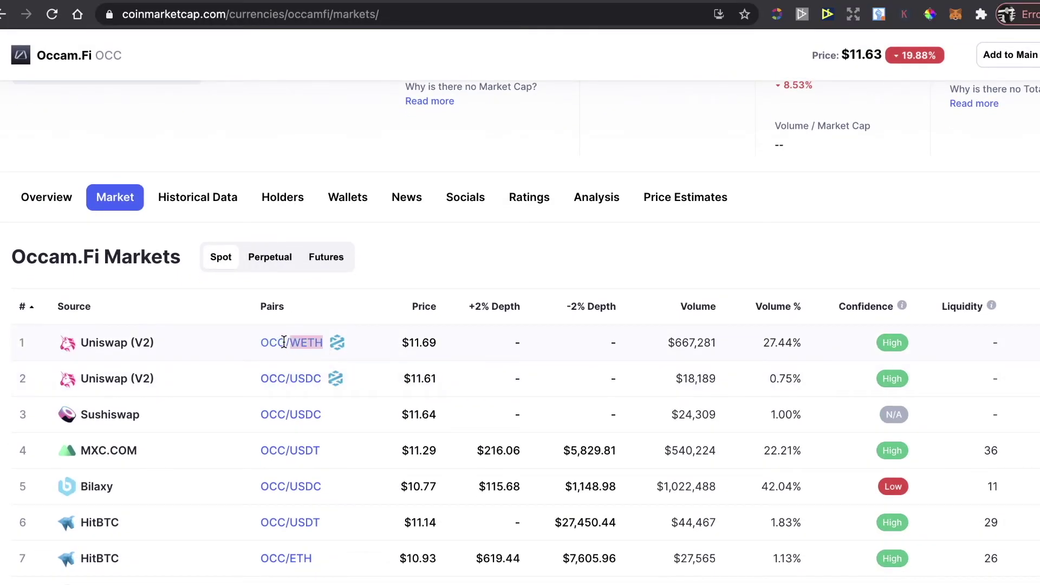
pyautogui.click(442, 224)
pyautogui.scroll(5, 562, 138)
pyautogui.scroll(-1, 563, 139)
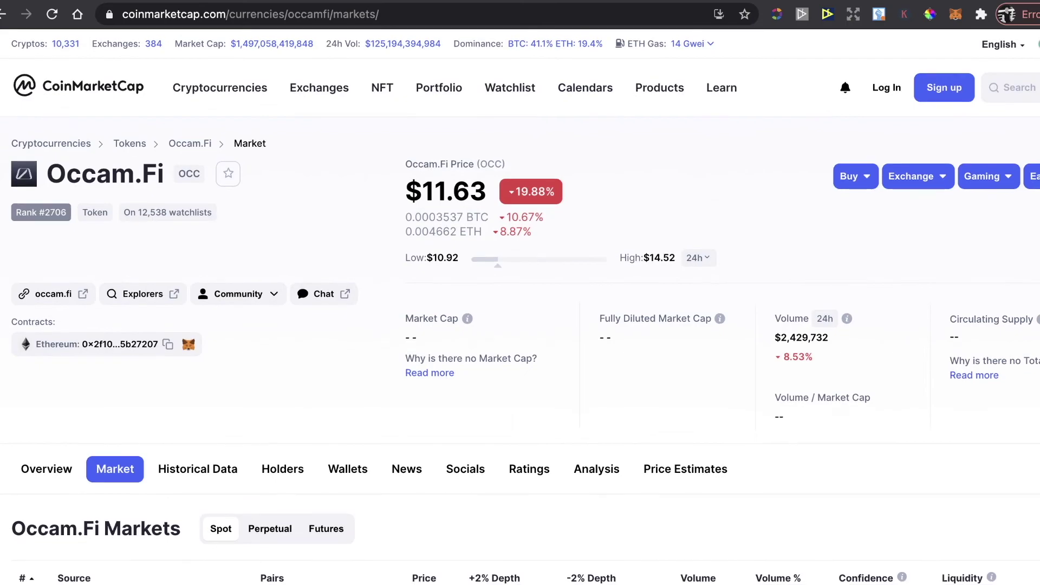
pyautogui.hotkey('ctrl', 'Tab')
# Step: Change the pay token from USDC to ETH for OCC and verify MetaMask is connected
pyautogui.click(830, 4)
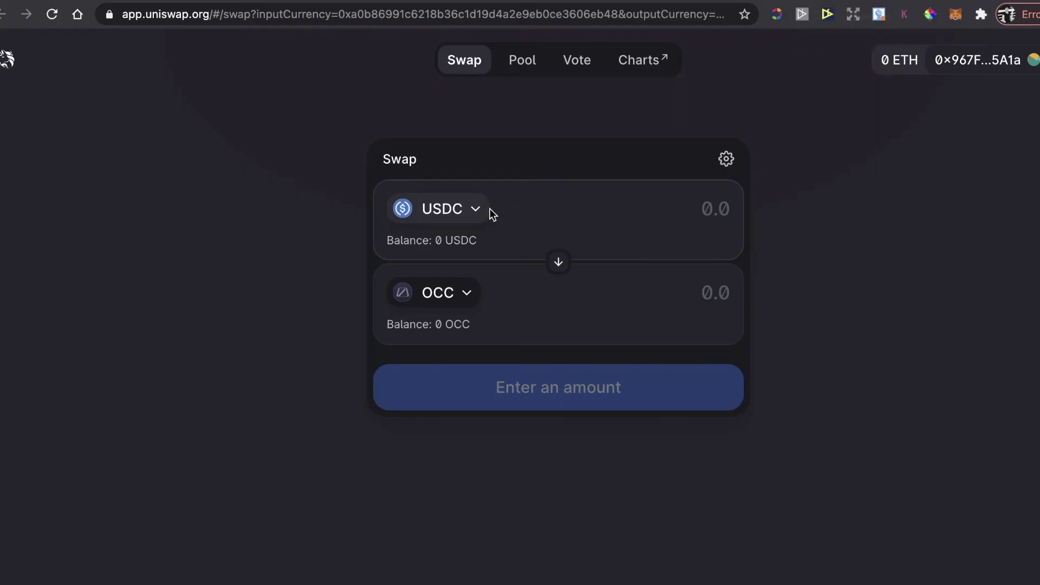
pyautogui.click(466, 204)
pyautogui.click(441, 225)
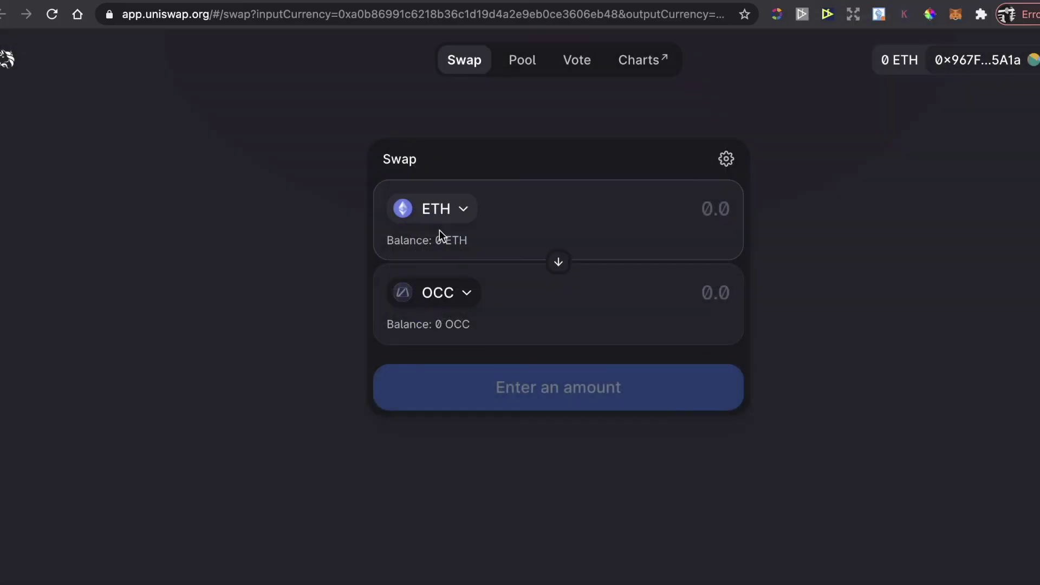
pyautogui.click(715, 293)
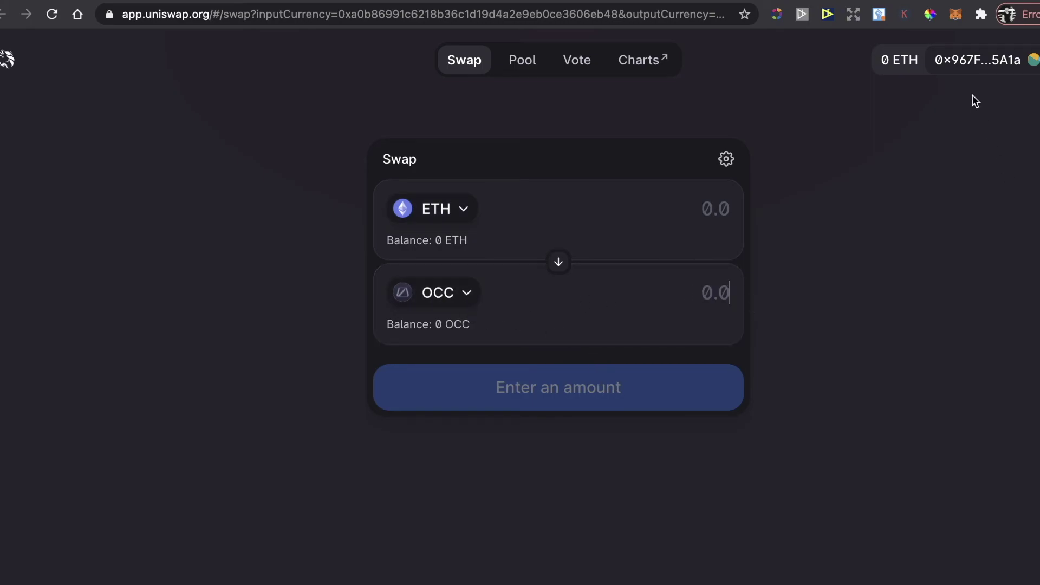
pyautogui.click(958, 15)
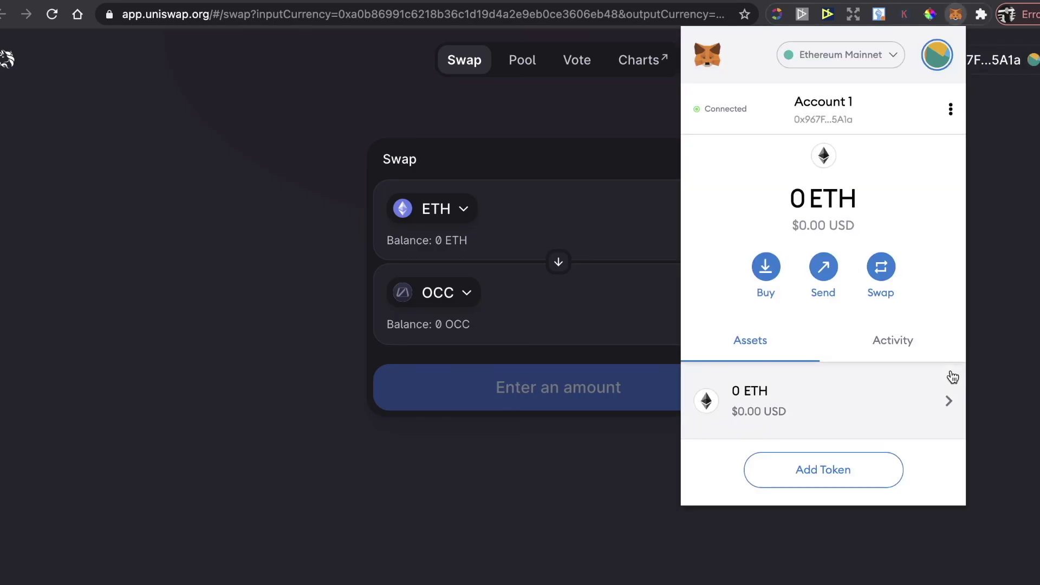
pyautogui.click(1032, 345)
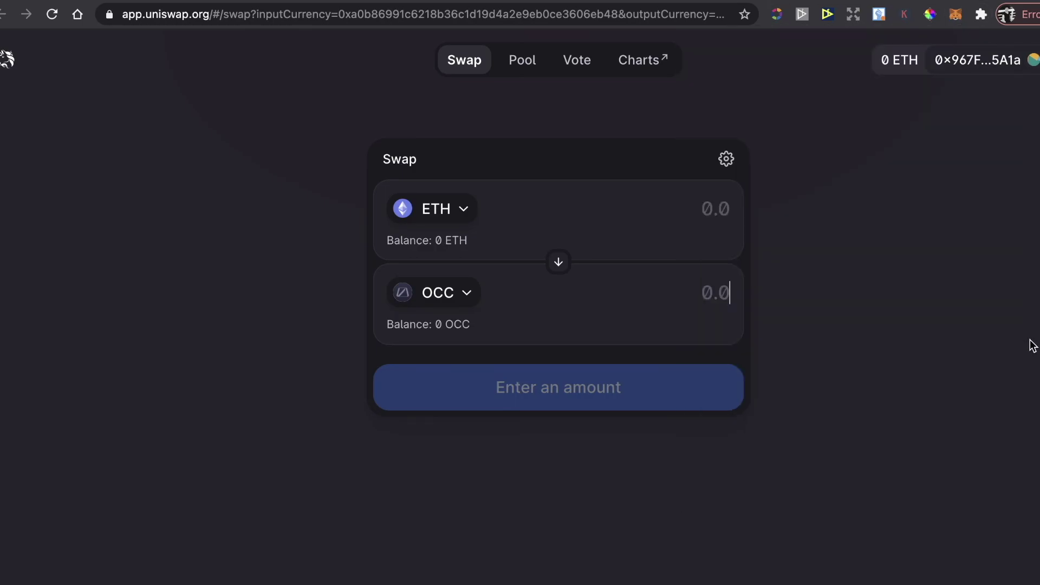